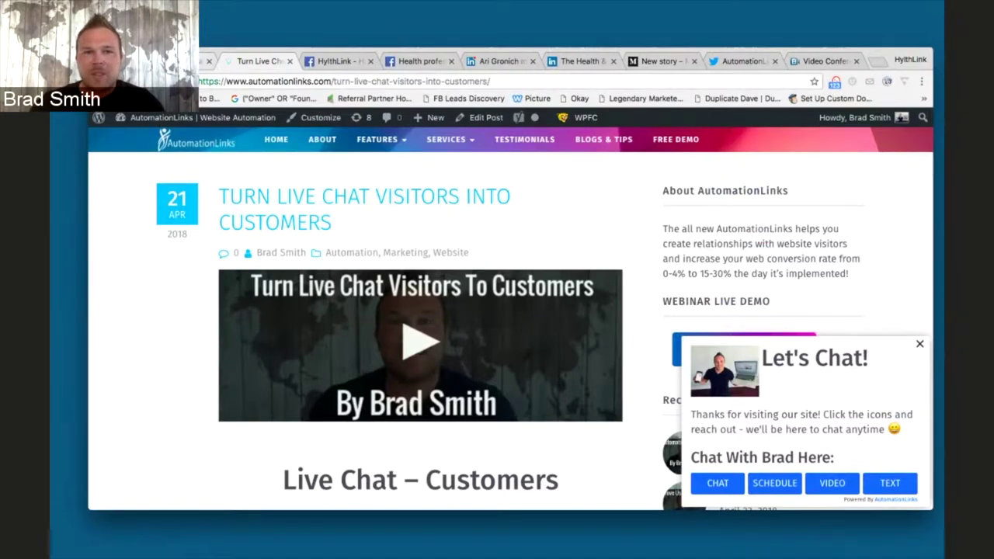
# - Review the "Tried live chat?" email and the HylthLink Facebook page's live chat post alongside the blog article
pyautogui.hotkey('ctrl', 'shift', 'Tab')
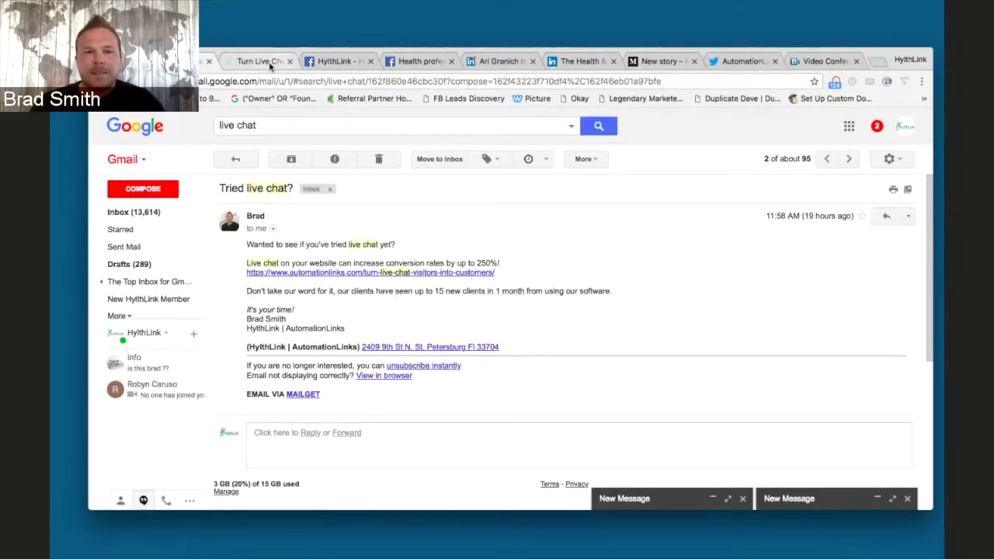
pyautogui.click(329, 63)
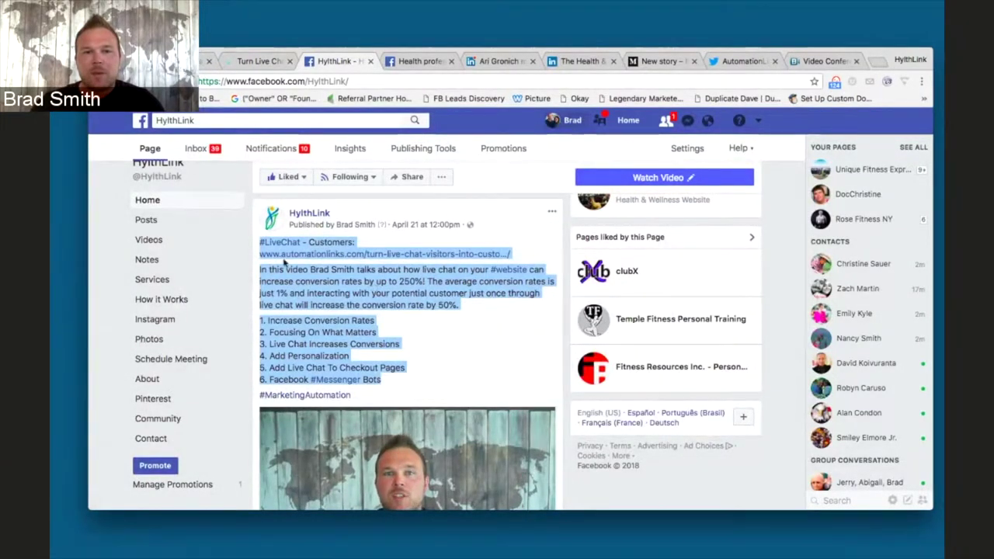
pyautogui.click(378, 288)
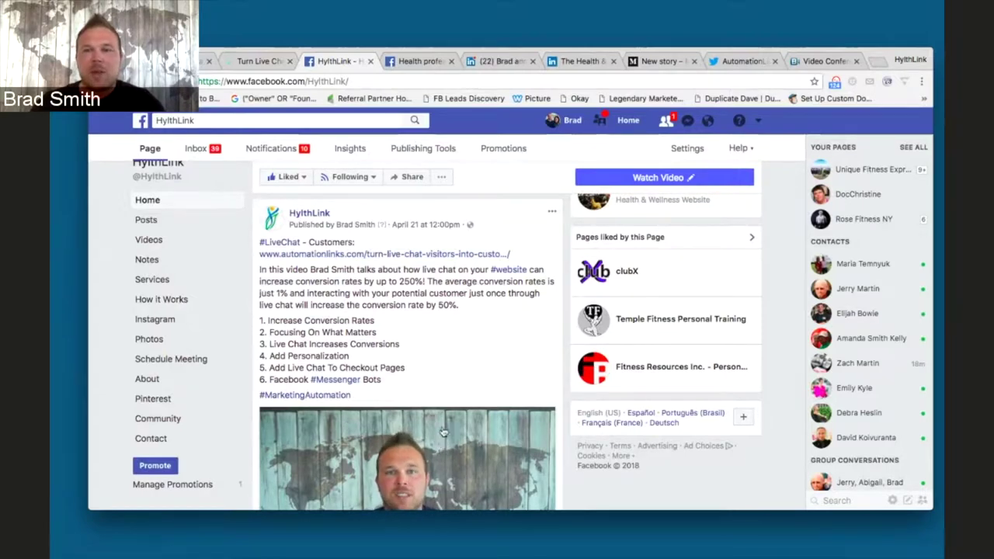
pyautogui.click(260, 61)
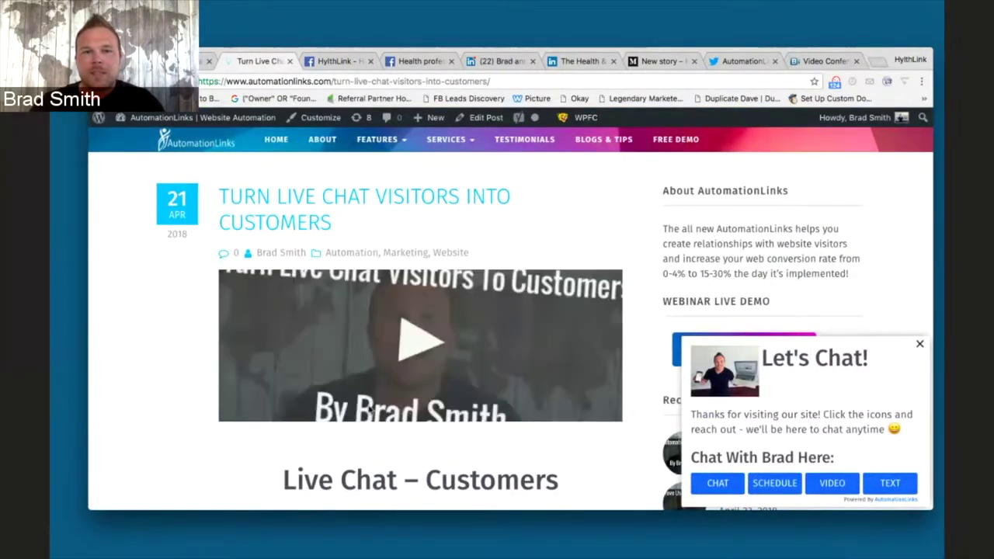
pyautogui.click(353, 62)
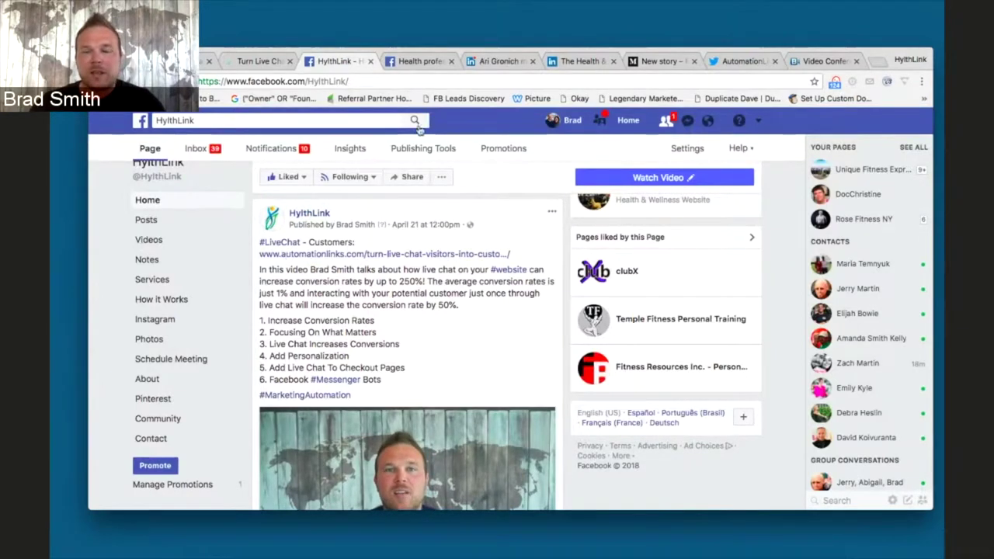
# - Switch to the Health professionals Facebook group and expand the shared "Turn Live Chat Visitors Into Customers" post
pyautogui.click(430, 62)
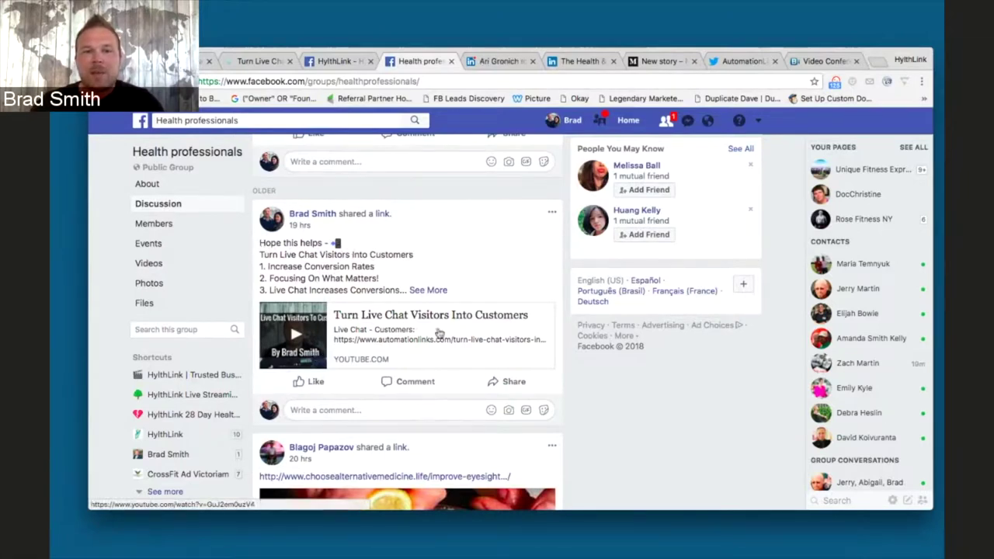
pyautogui.click(432, 290)
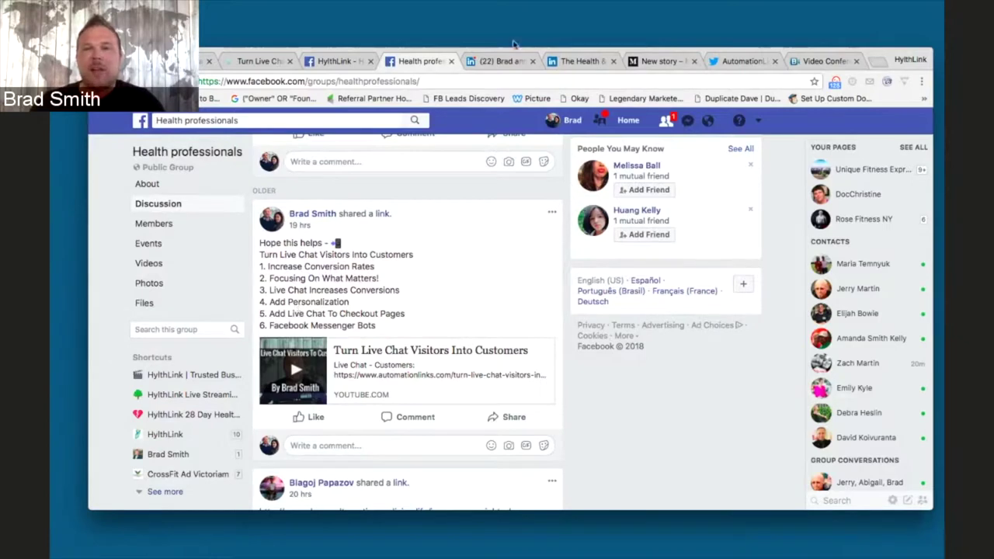
# - In the LinkedIn profile's recent shares, close the open message conversation and expand the "Live Chat - Customers" post
pyautogui.click(501, 62)
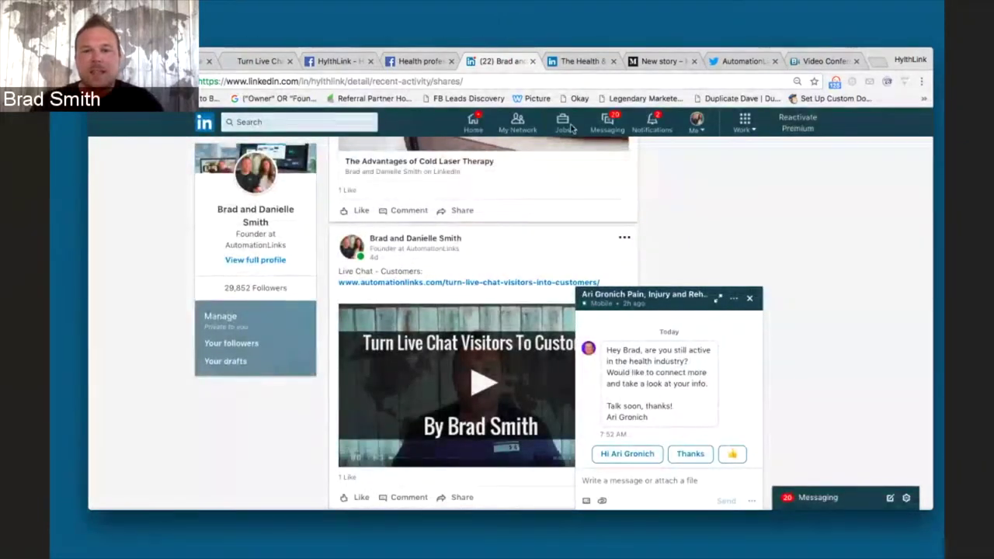
pyautogui.click(750, 298)
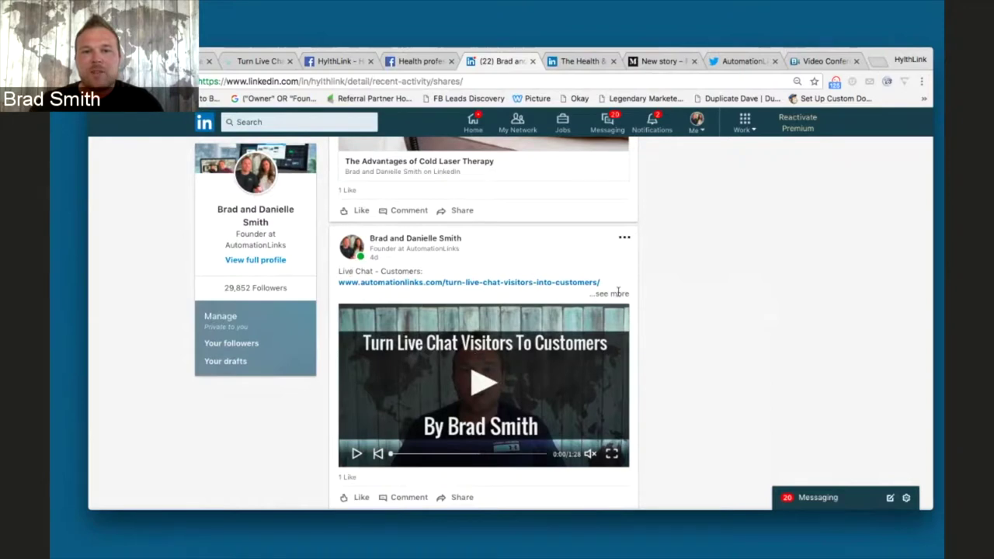
pyautogui.click(381, 289)
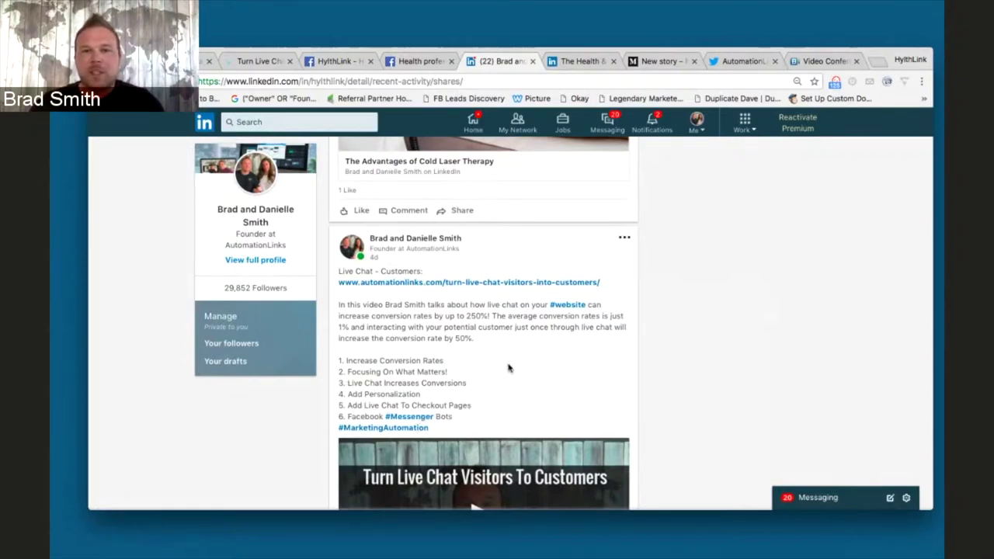
# - Publish the drafted "Turn Live Chat Into Customers" conversation with its article link to The Health & Wellness Networking Group on LinkedIn
pyautogui.click(596, 65)
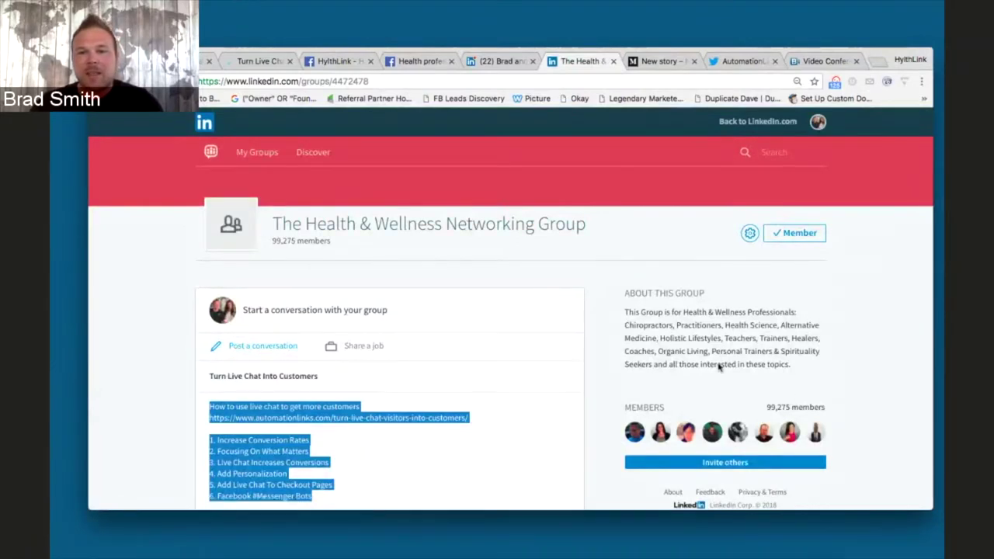
pyautogui.scroll(-5, 587, 330)
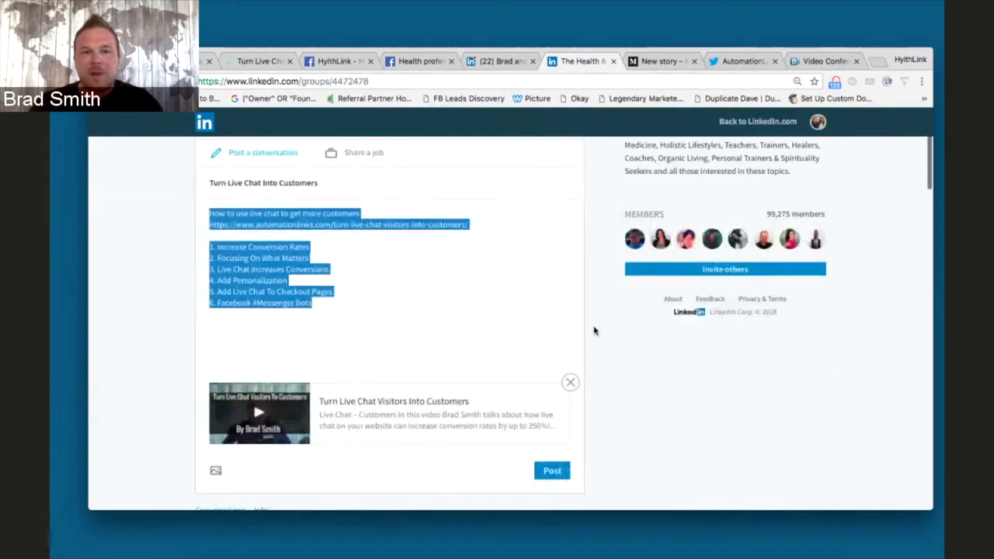
pyautogui.scroll(3, 594, 331)
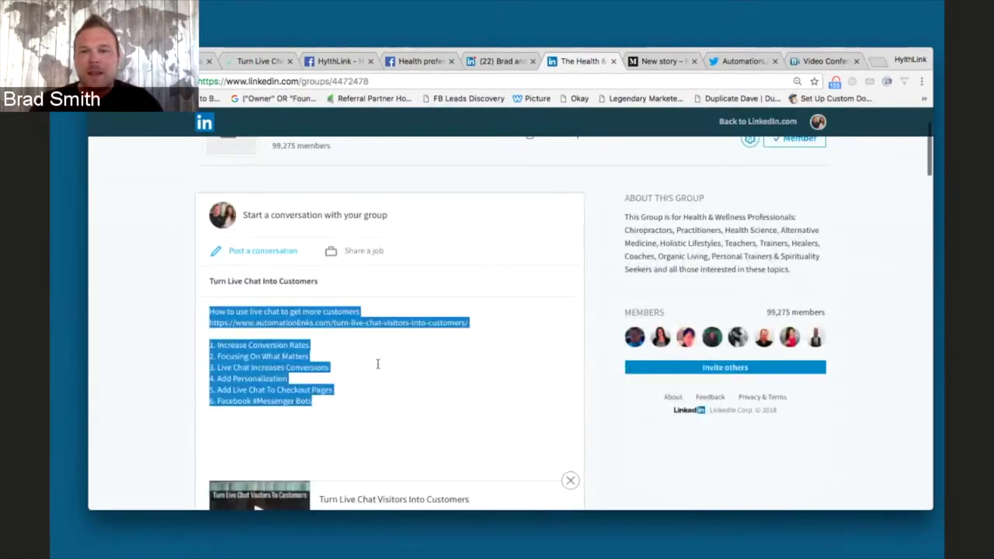
pyautogui.click(390, 366)
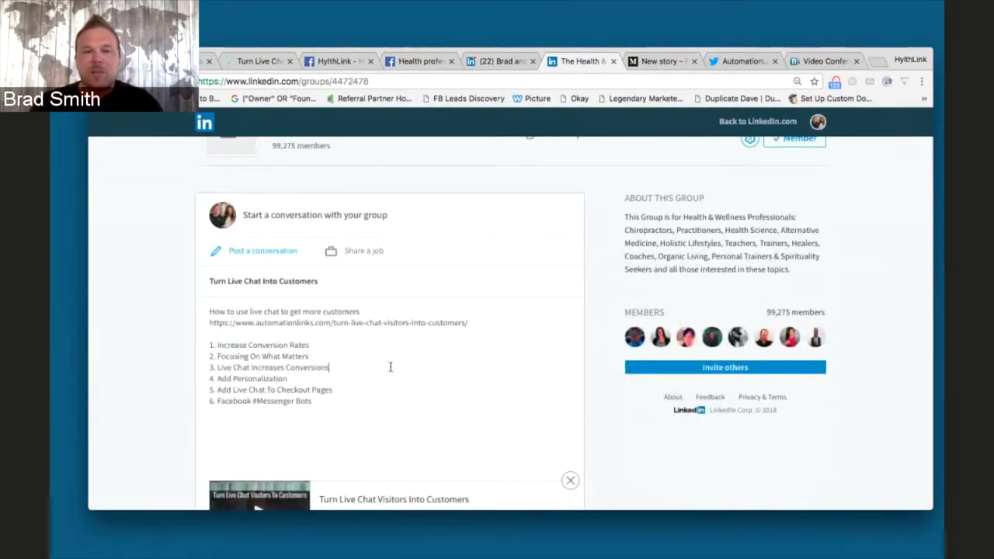
pyautogui.moveTo(210, 311); pyautogui.dragTo(378, 311)
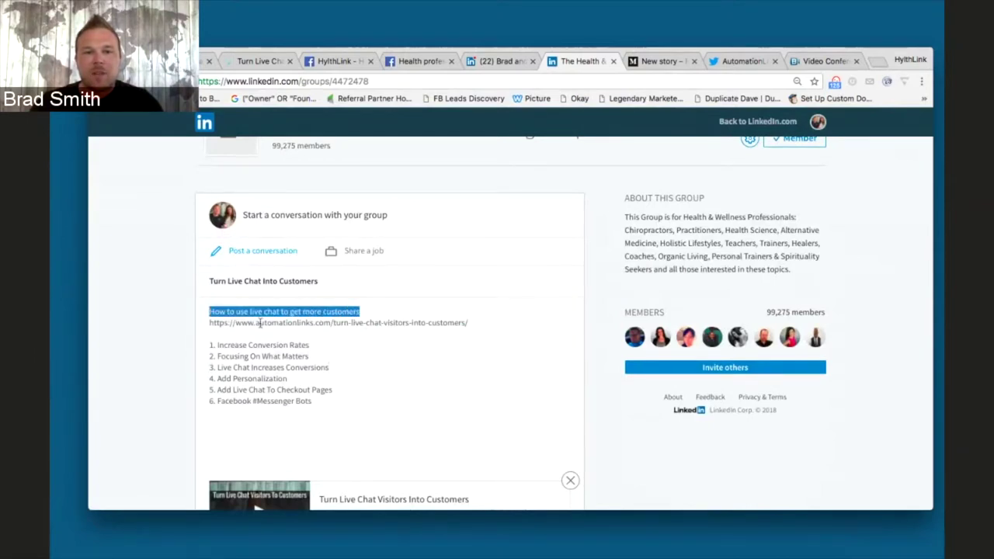
pyautogui.scroll(-1, 428, 326)
pyautogui.scroll(-3, 262, 362)
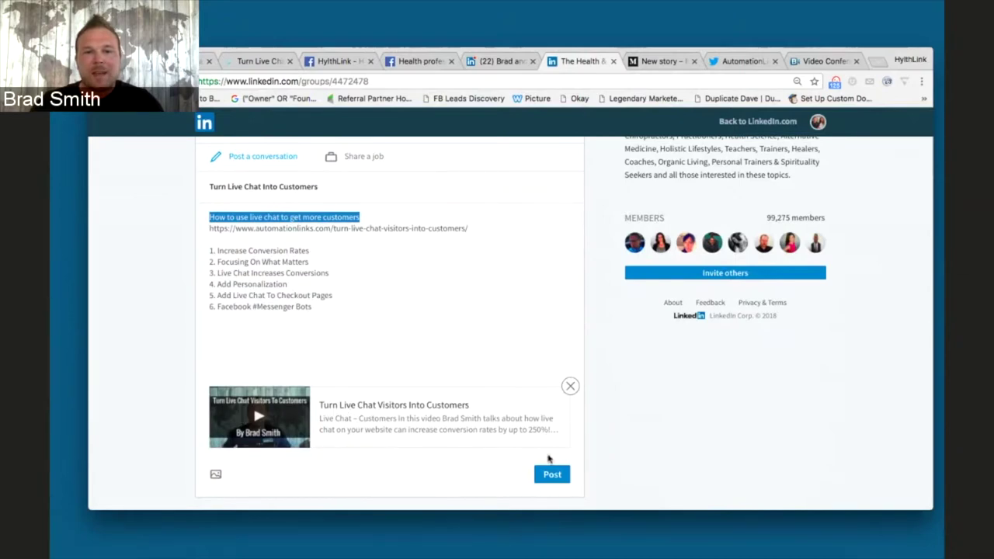
pyautogui.scroll(1, 548, 458)
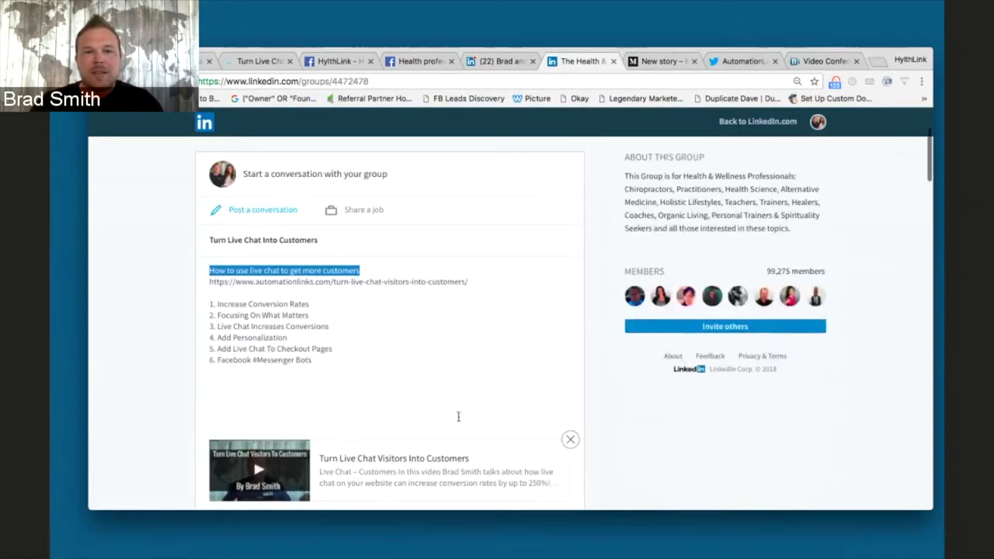
pyautogui.scroll(-2, 458, 415)
pyautogui.click(574, 445)
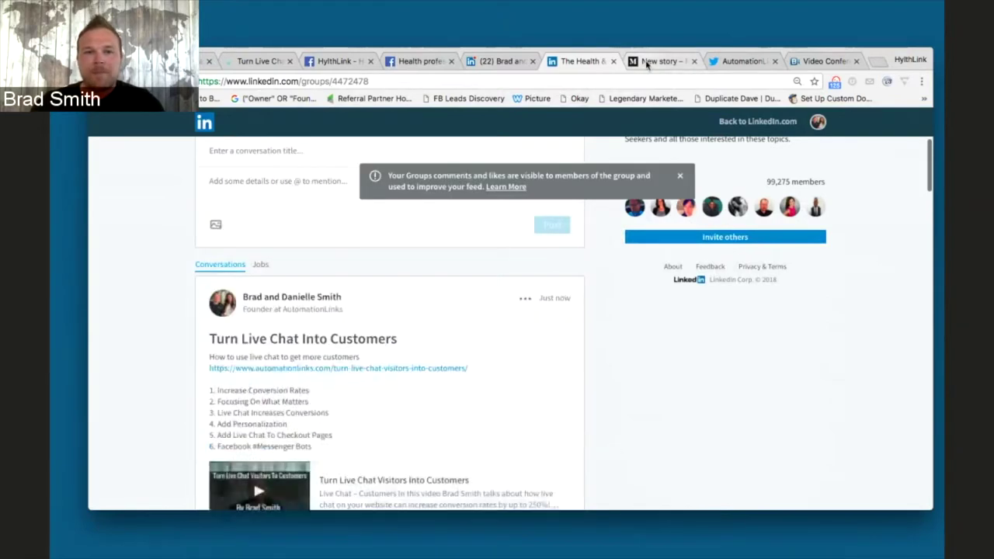
pyautogui.scroll(-2, 466, 352)
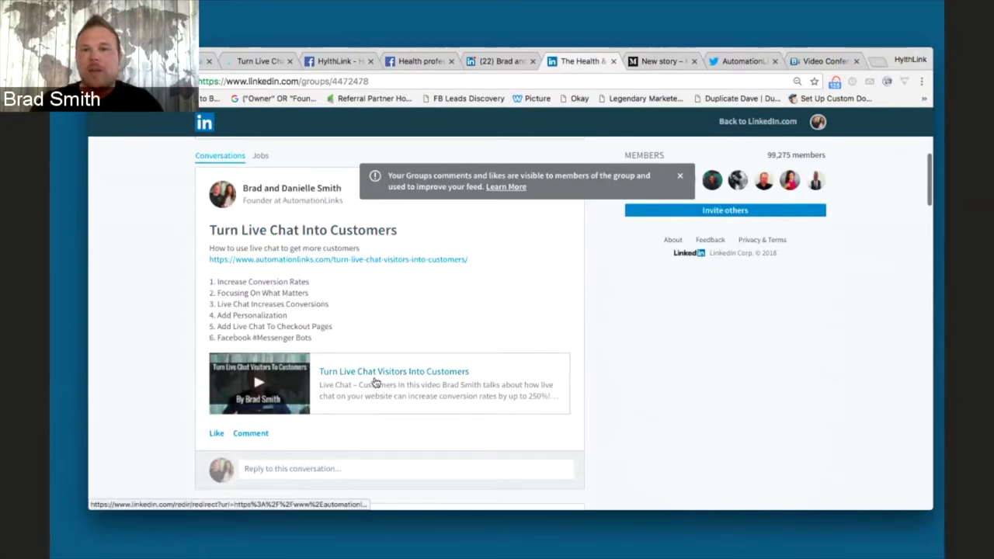
# - Switch to the AutomationLinks Twitter profile and examine the pinned "Live Chat - Customers" tweet with its video
pyautogui.click(745, 62)
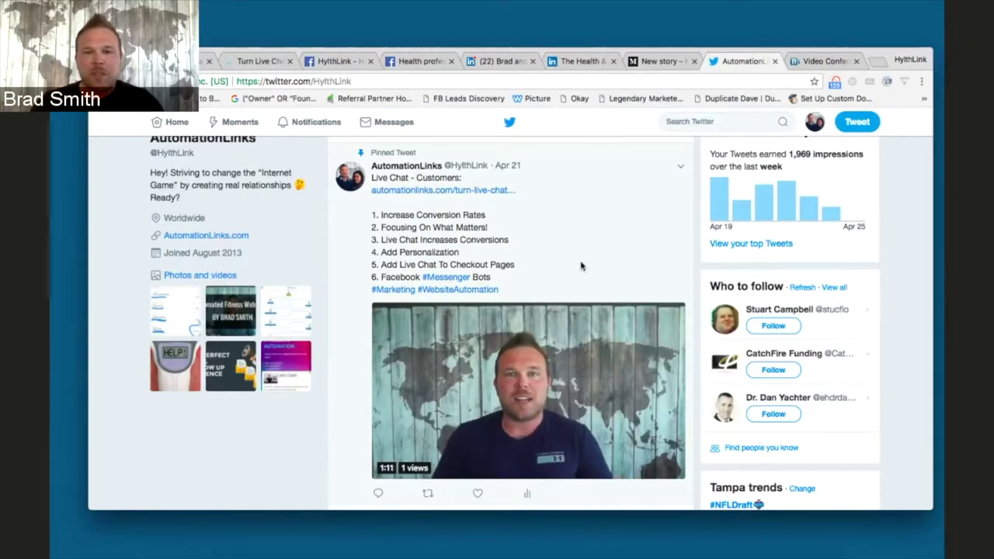
pyautogui.moveTo(392, 346)
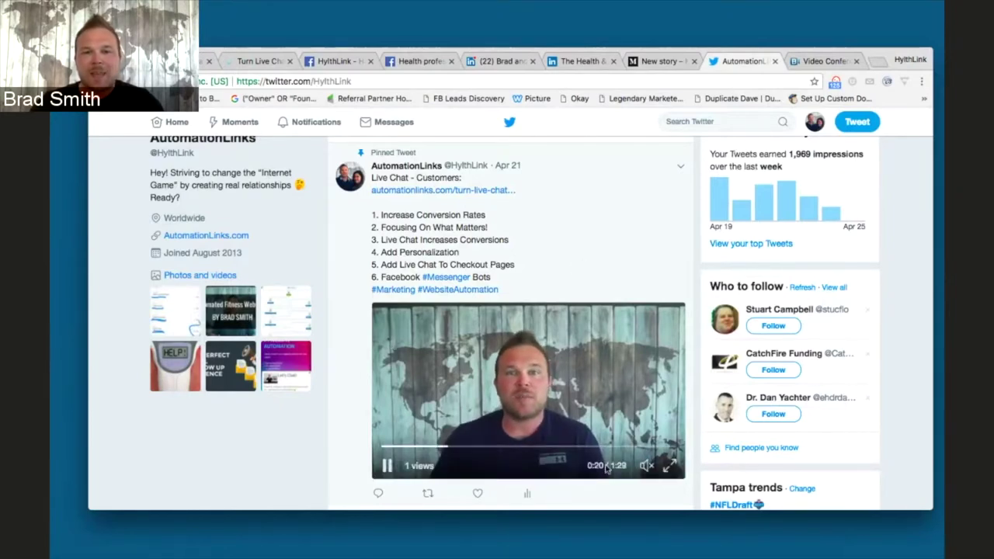
pyautogui.scroll(1, 556, 376)
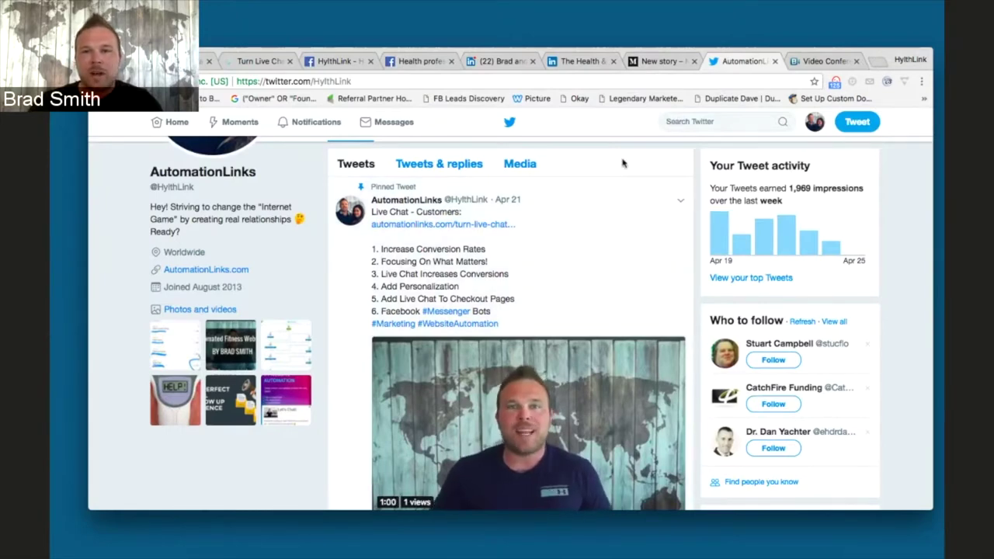
# - Switch to the Medium draft "Turn Live Chat Into Customers" and review its title, embedded video, numbered points and article link
pyautogui.click(656, 61)
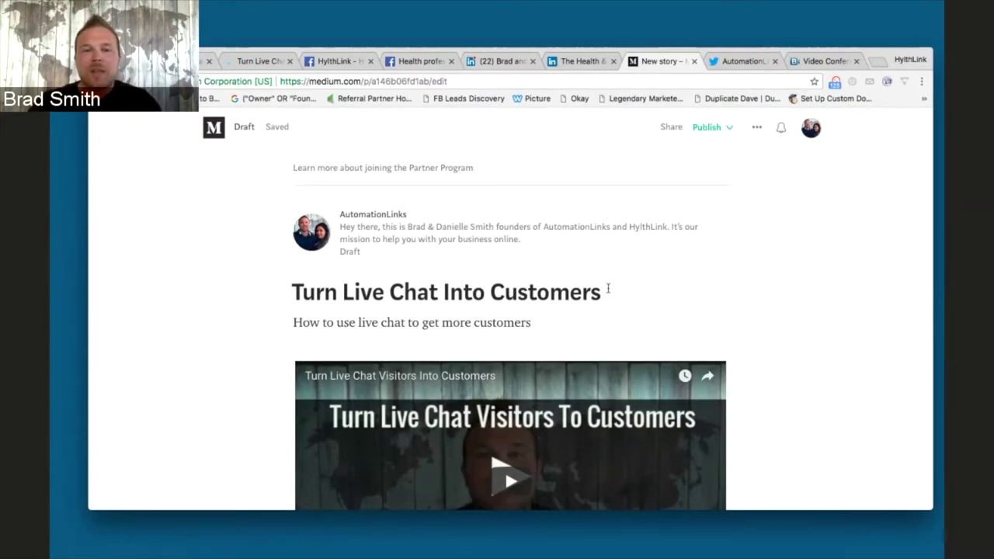
pyautogui.scroll(-2, 608, 286)
pyautogui.scroll(2, 278, 269)
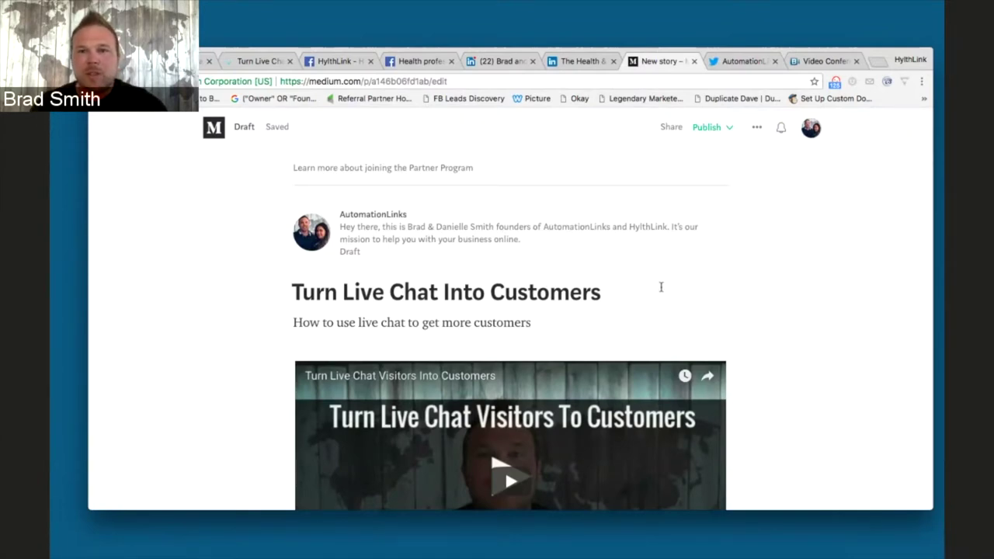
pyautogui.scroll(-5, 648, 293)
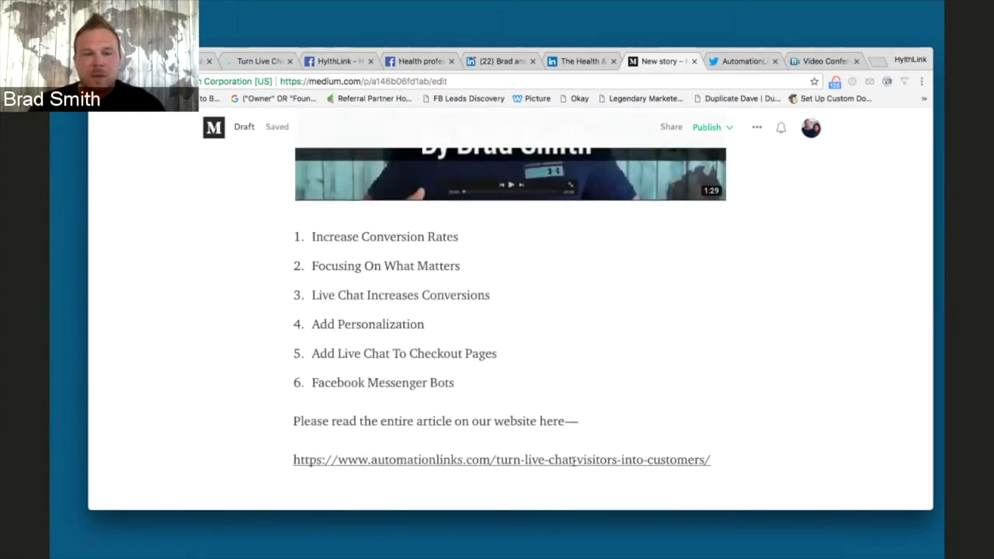
pyautogui.scroll(4, 583, 384)
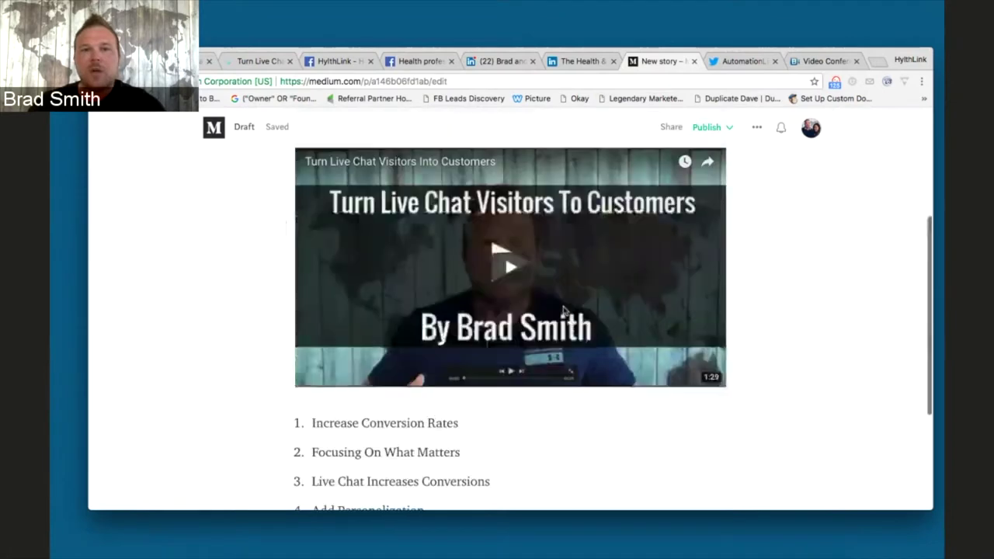
pyautogui.scroll(-3, 723, 384)
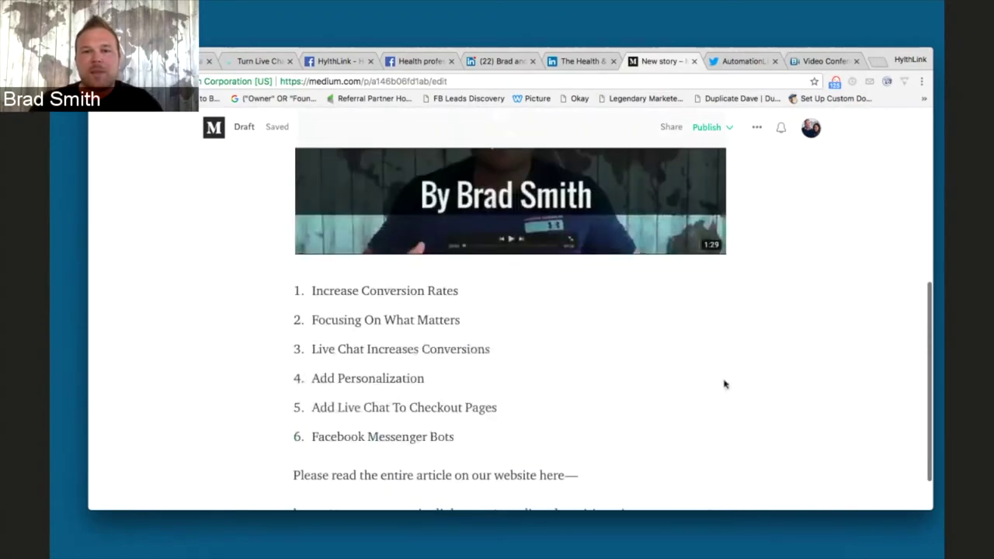
pyautogui.scroll(-1, 311, 419)
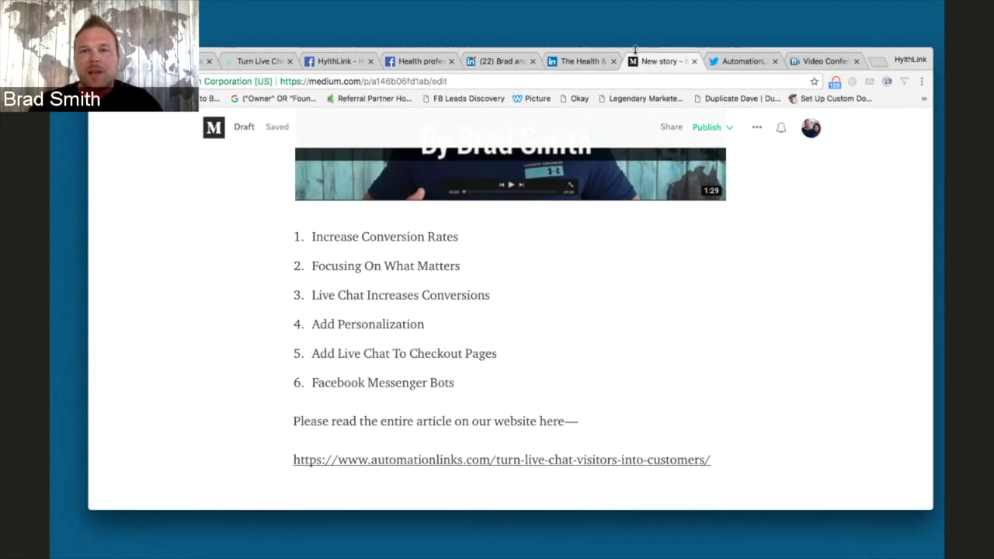
pyautogui.moveTo(628, 54); pyautogui.dragTo(606, 73)
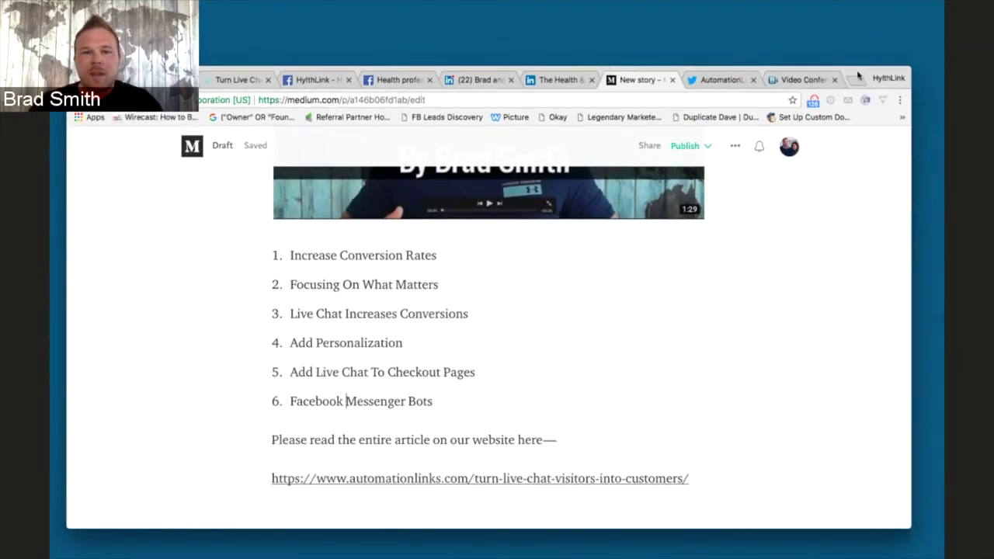
pyautogui.moveTo(858, 75); pyautogui.dragTo(869, 48)
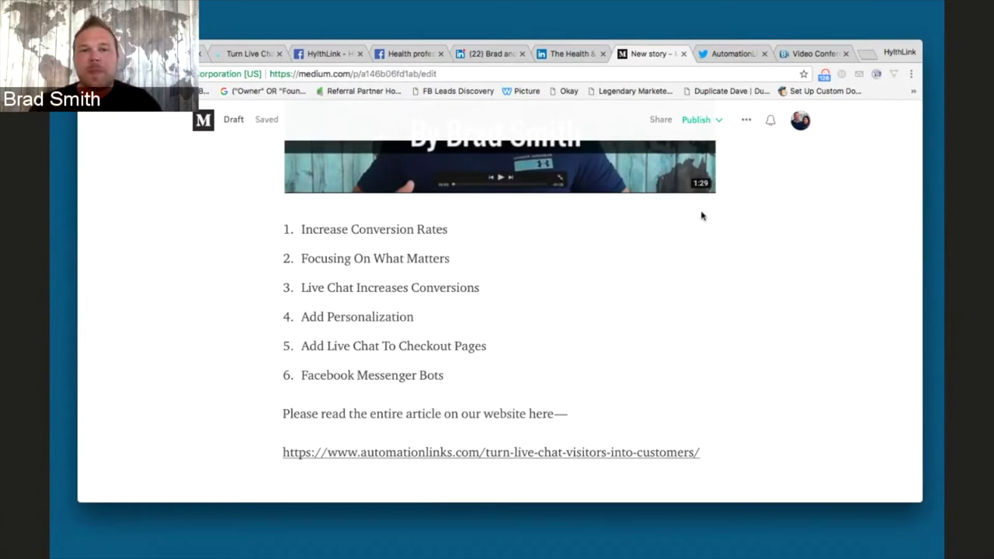
# - Return to the "Turn Live Chat Visitors Into Customers" blog article and read through its media and sections to the takeaway
pyautogui.click(233, 51)
pyautogui.scroll(-5, 547, 353)
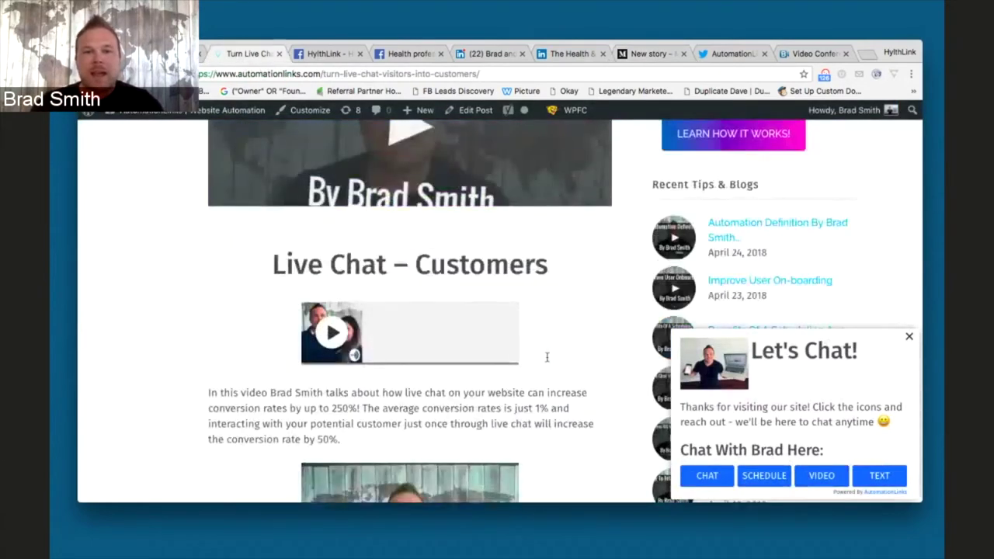
pyautogui.scroll(-3, 581, 382)
pyautogui.scroll(1, 582, 388)
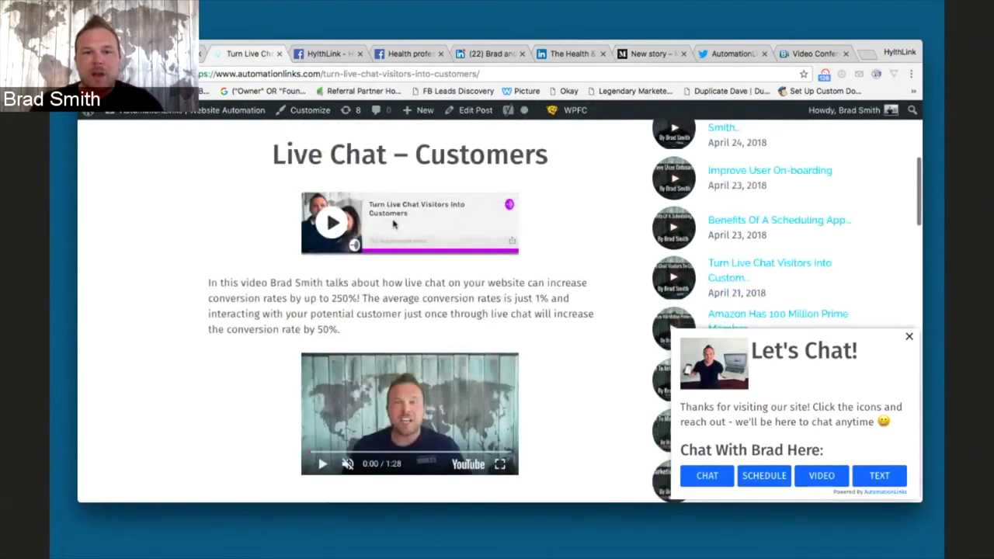
pyautogui.scroll(-3, 477, 335)
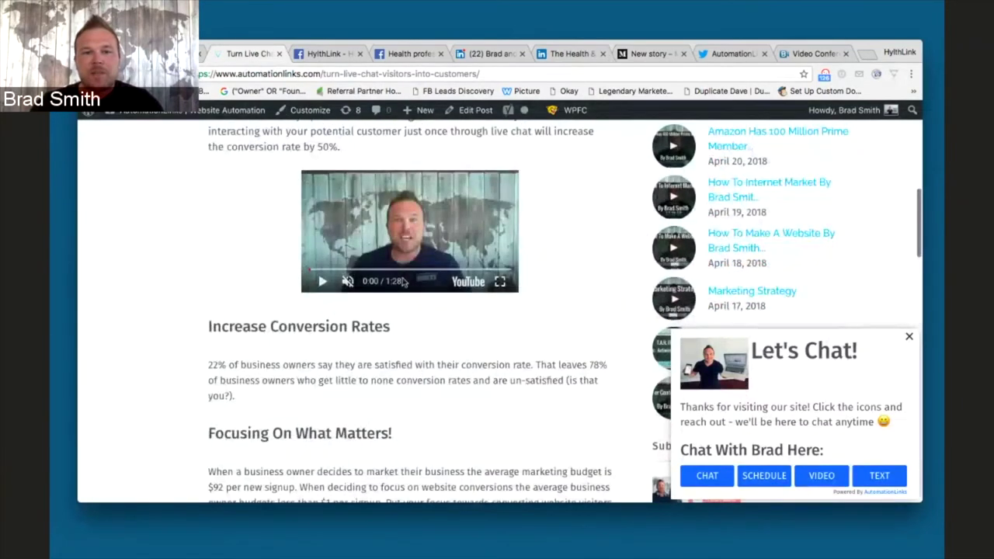
pyautogui.scroll(-3, 538, 381)
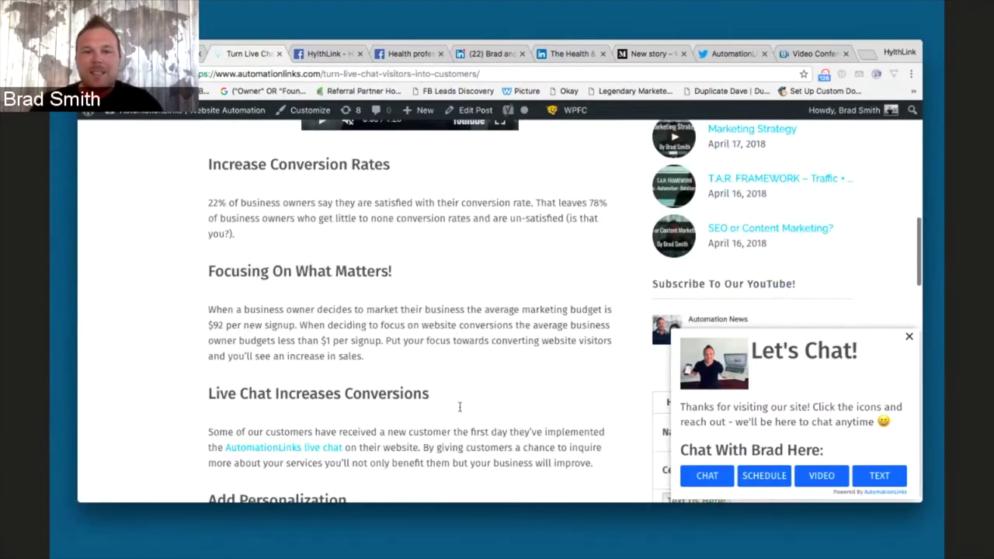
pyautogui.scroll(-6, 466, 408)
pyautogui.scroll(-4, 520, 415)
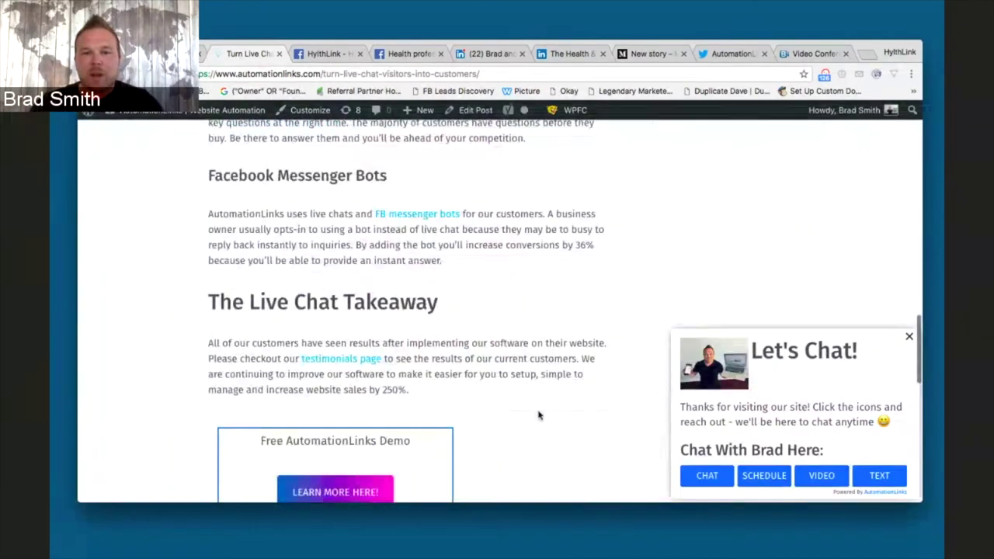
# - Review the article's sections from Increase Conversion Rates through the Free AutomationLinks Demo box, then shift the browser window slightly on the desktop
pyautogui.scroll(10, 540, 414)
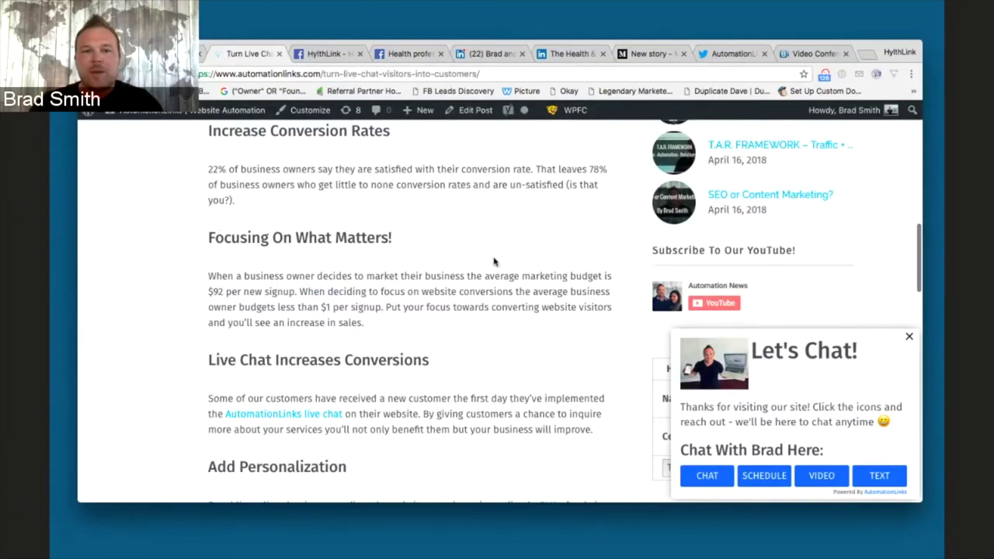
pyautogui.scroll(-3, 334, 303)
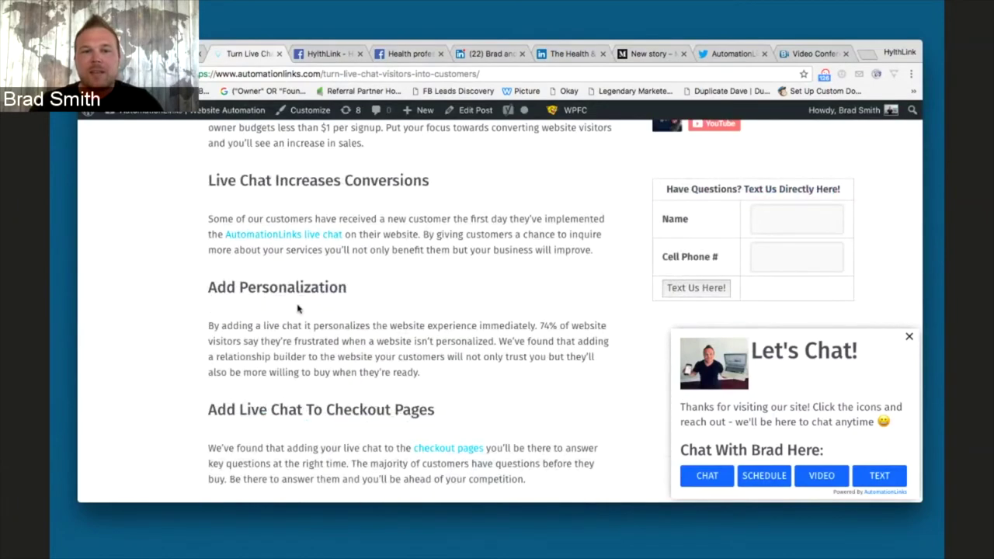
pyautogui.scroll(-4, 436, 338)
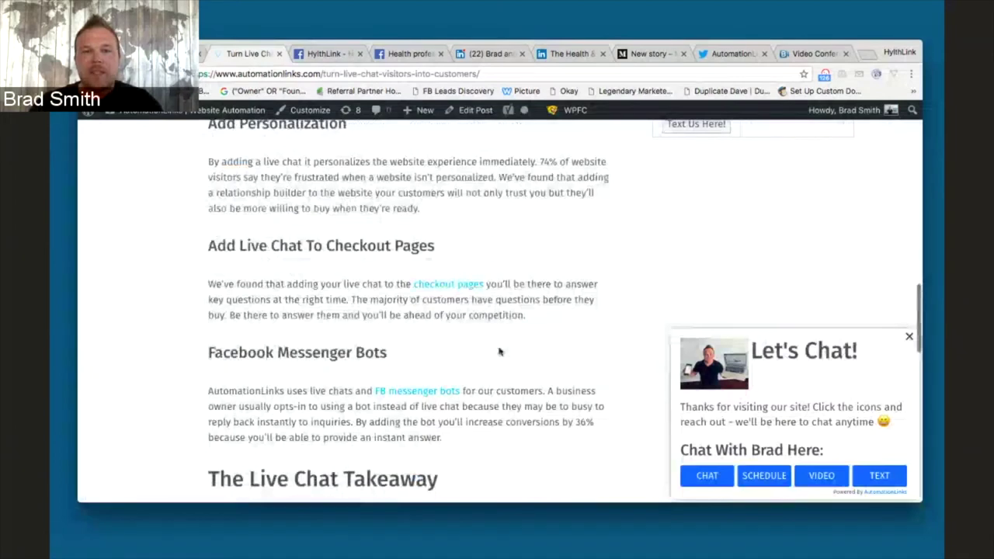
pyautogui.scroll(-4, 509, 350)
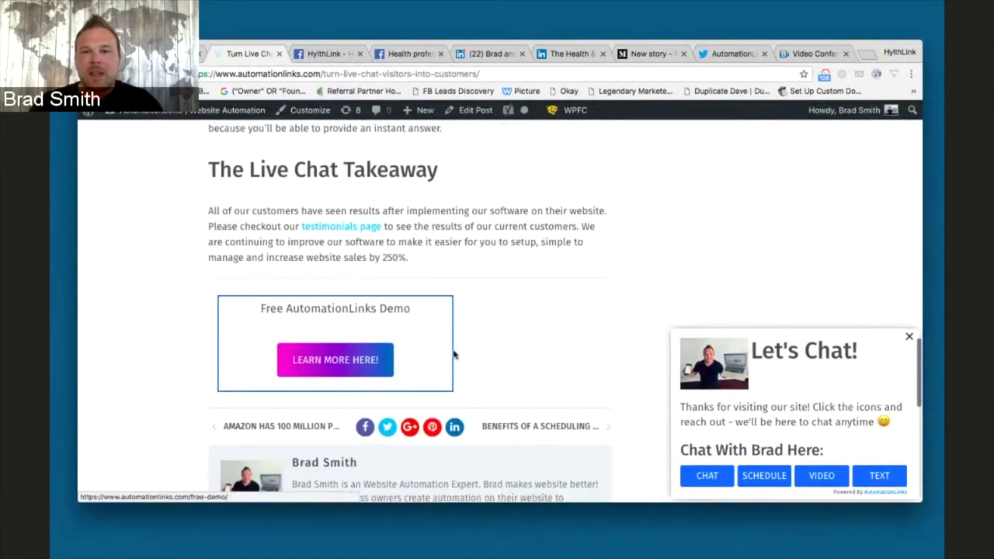
pyautogui.scroll(1, 502, 337)
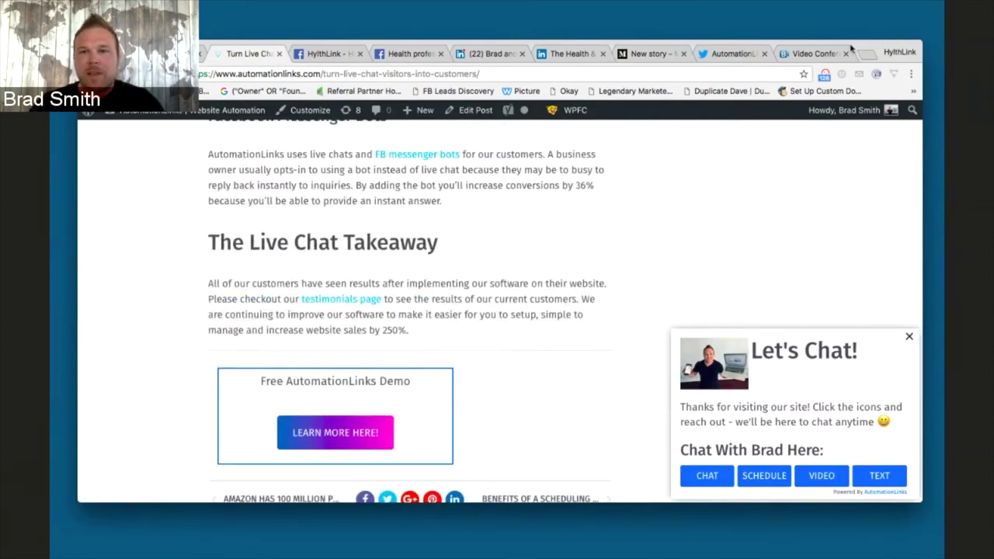
pyautogui.moveTo(867, 51); pyautogui.dragTo(816, 39)
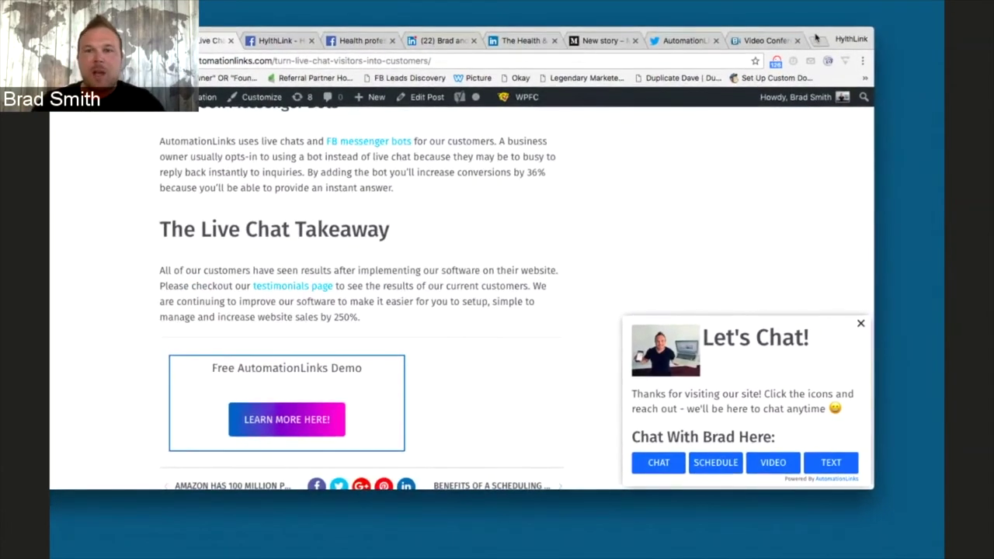